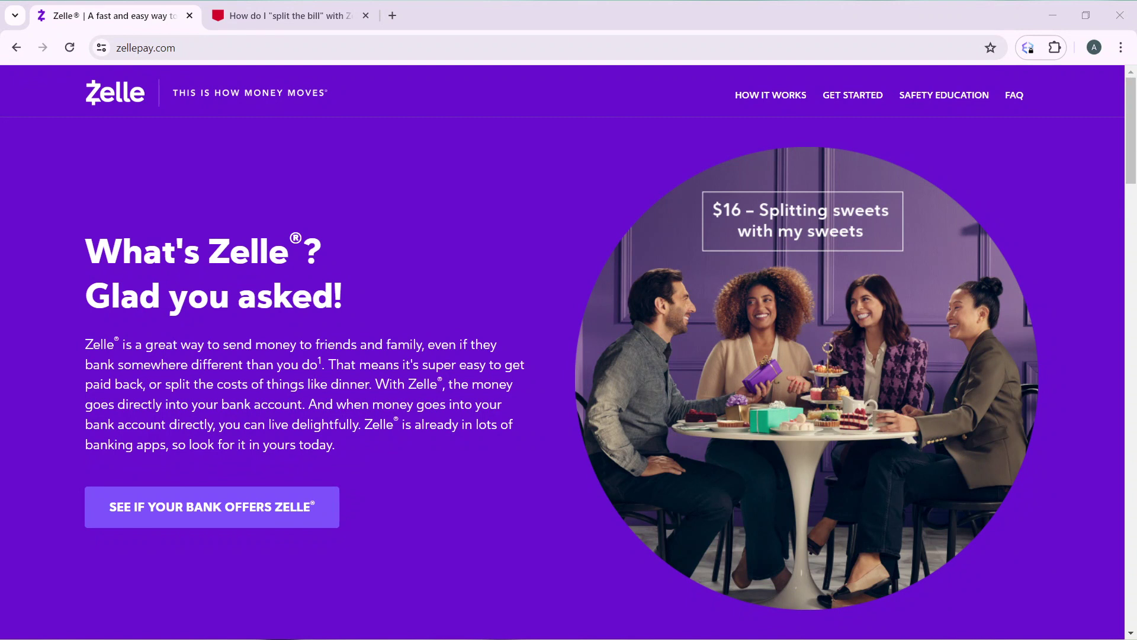
Focus Chrome and switch to the U.S. Bank 'How do I split the bill with Zelle' article.
click(679, 572)
click(297, 19)
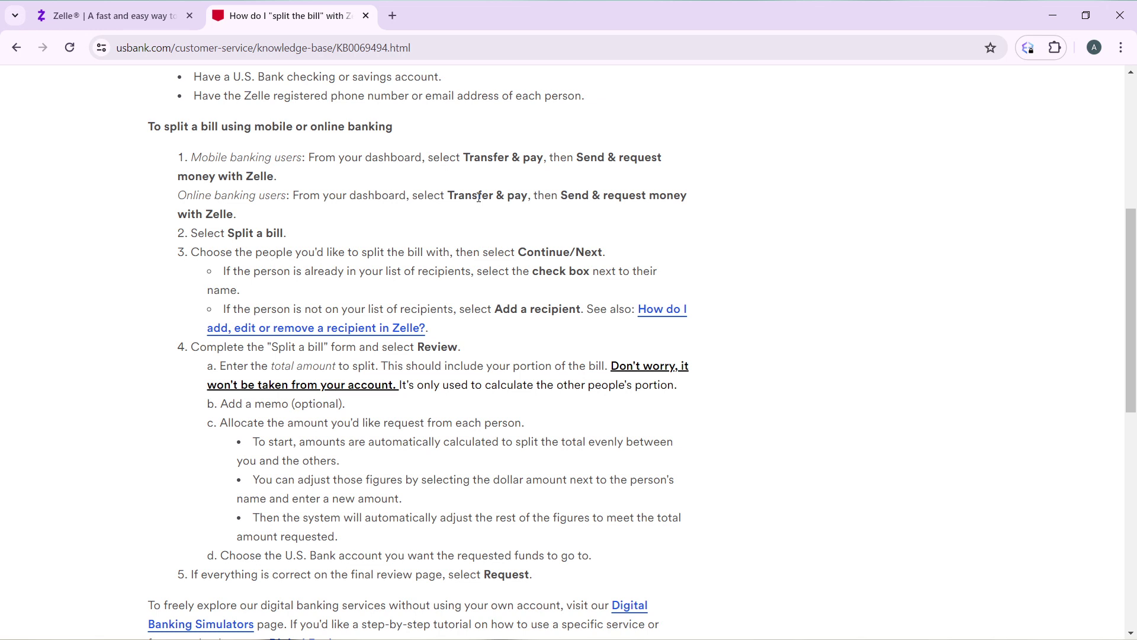
scroll(410, 267, down, 2)
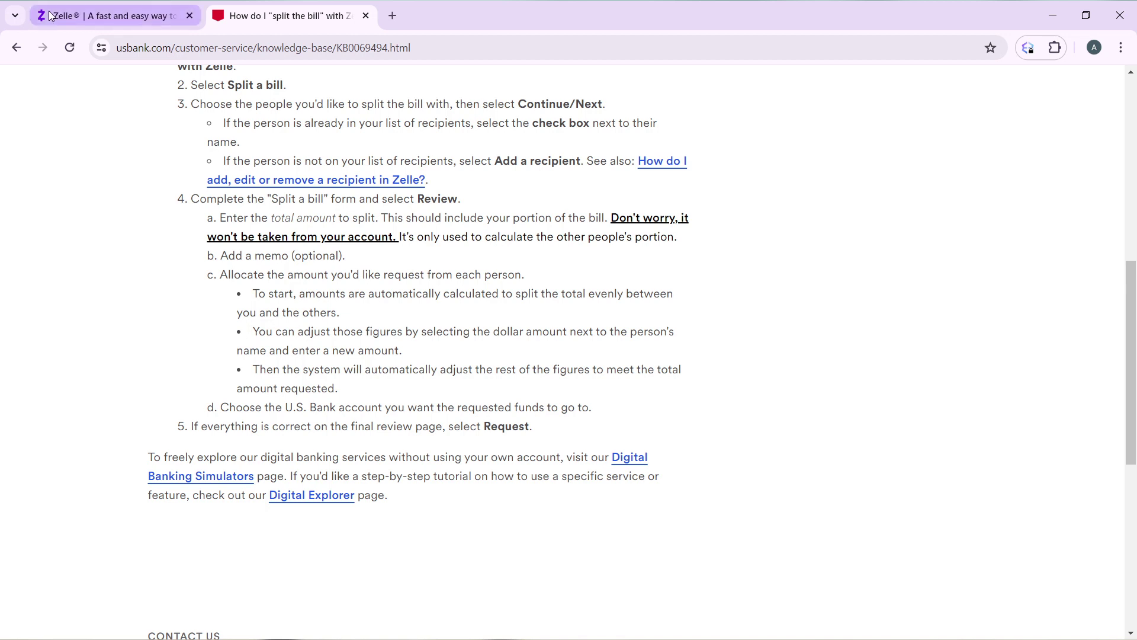
Switch back to the zellepay.com 'What's Zelle? Glad you asked!' homepage tab.
click(78, 16)
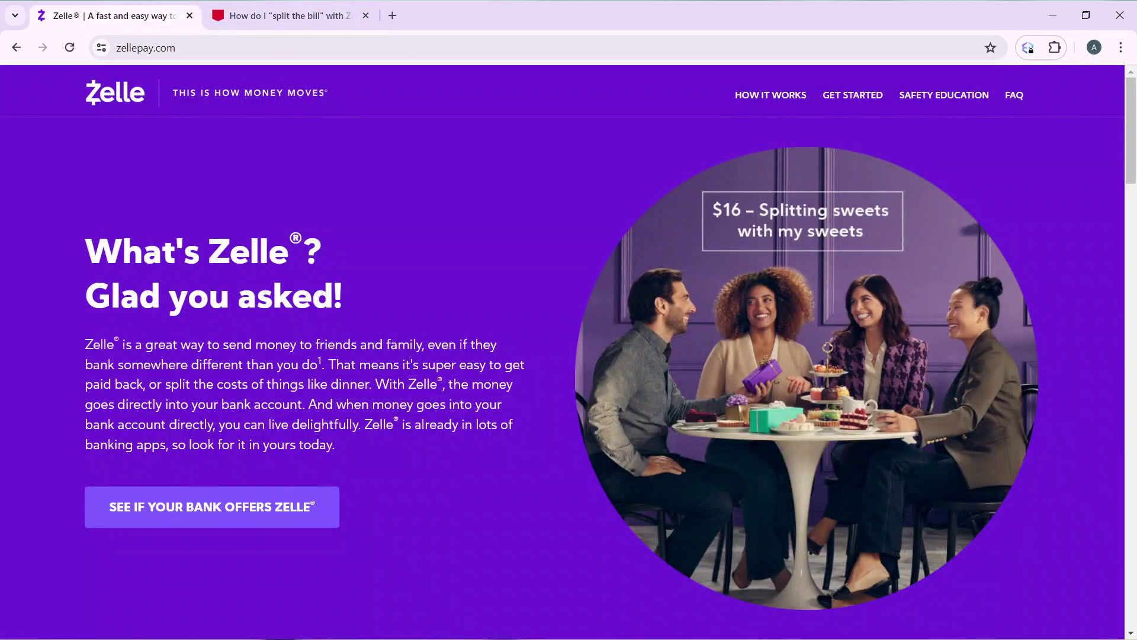